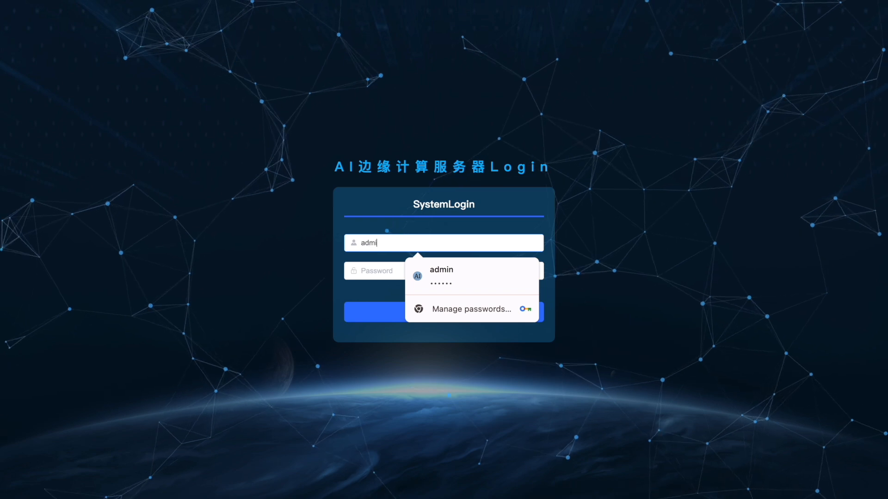
Step: Sign in to the server as admin with the account password and dismiss the saved-password warning
left_click(373, 265)
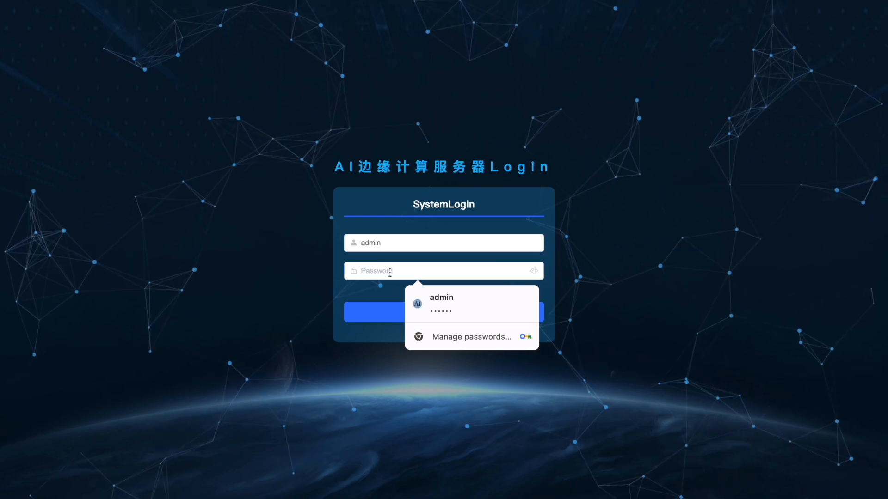
type("12345")
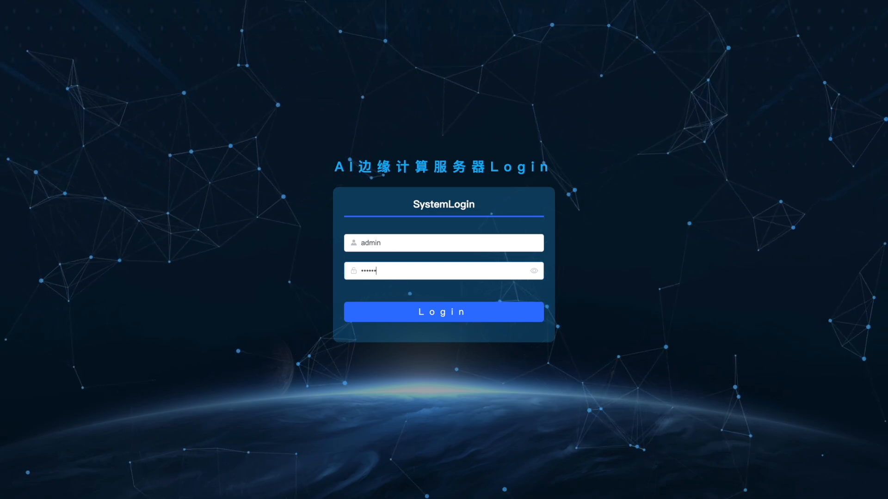
key("Return")
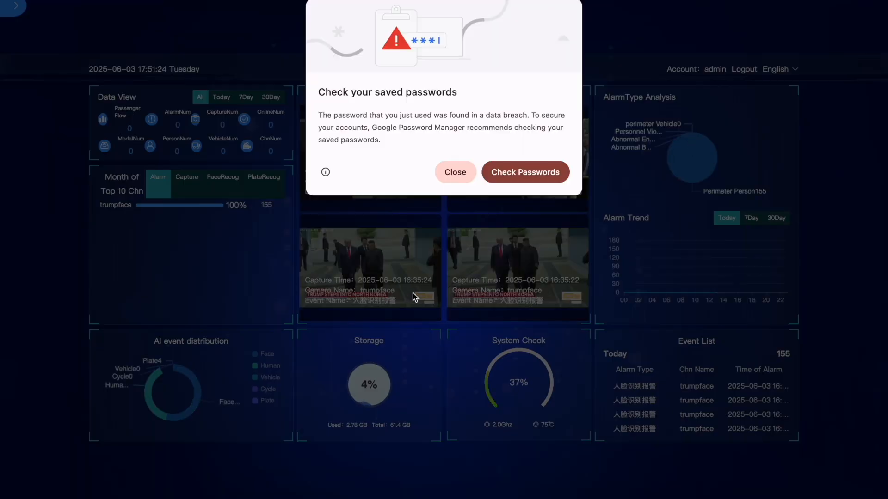
left_click(456, 173)
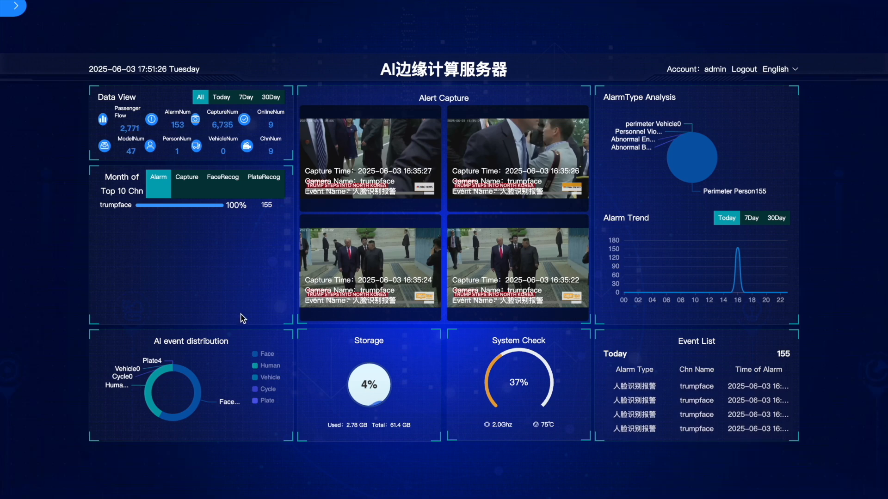
Step: Open the camera channel list in the alarm settings and preview the livecam1 and livecam2 video streams
left_click(17, 8)
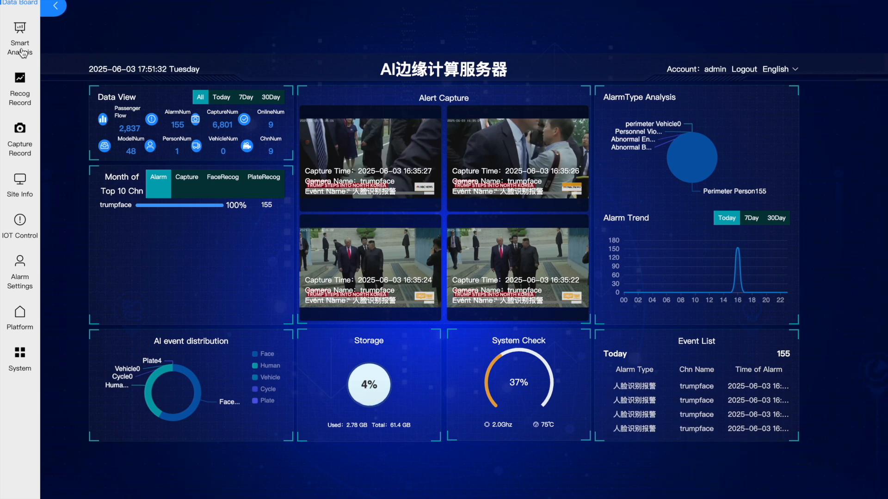
left_click(23, 279)
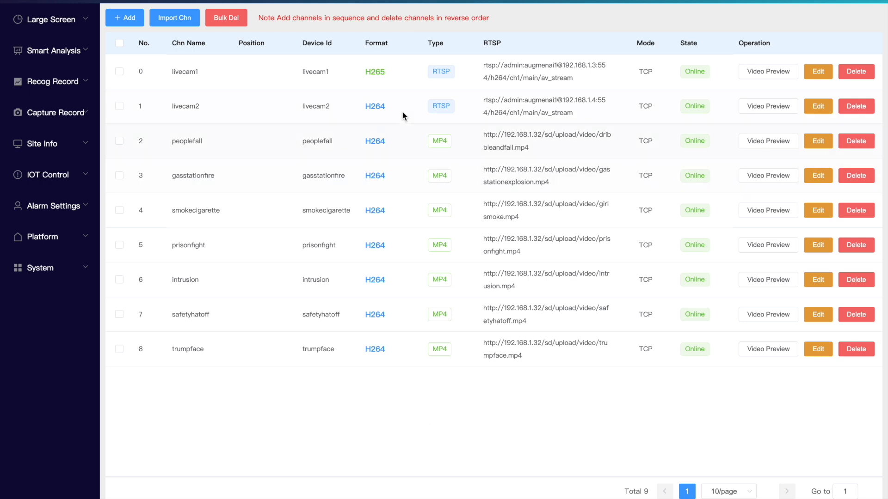
left_click(758, 79)
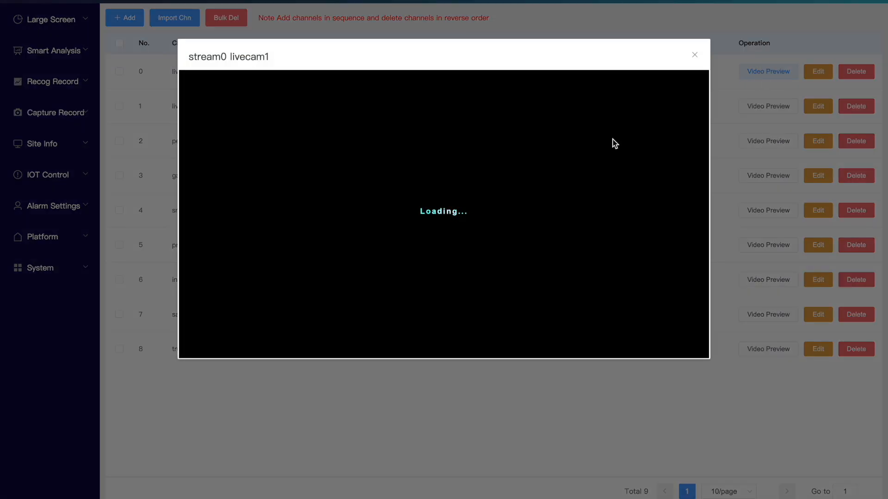
left_click(694, 56)
left_click(773, 107)
left_click(697, 56)
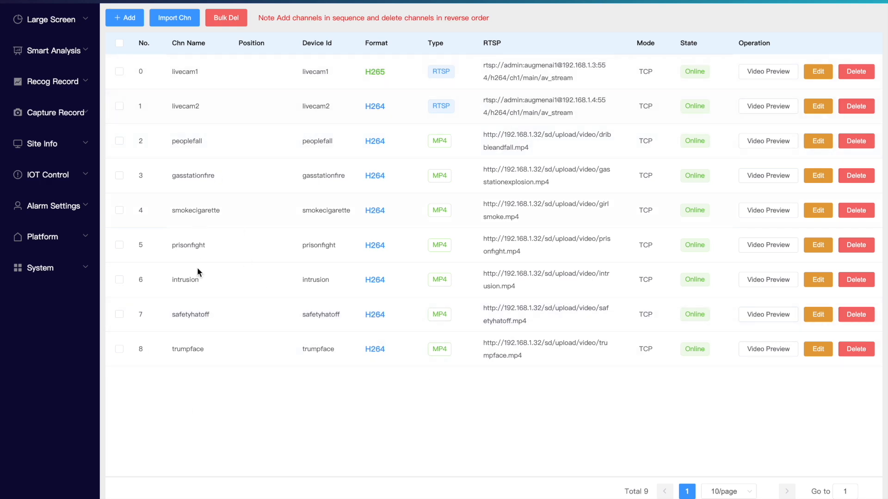
Step: Open the alarm rules of the livecam2 channel for editing
left_click(73, 211)
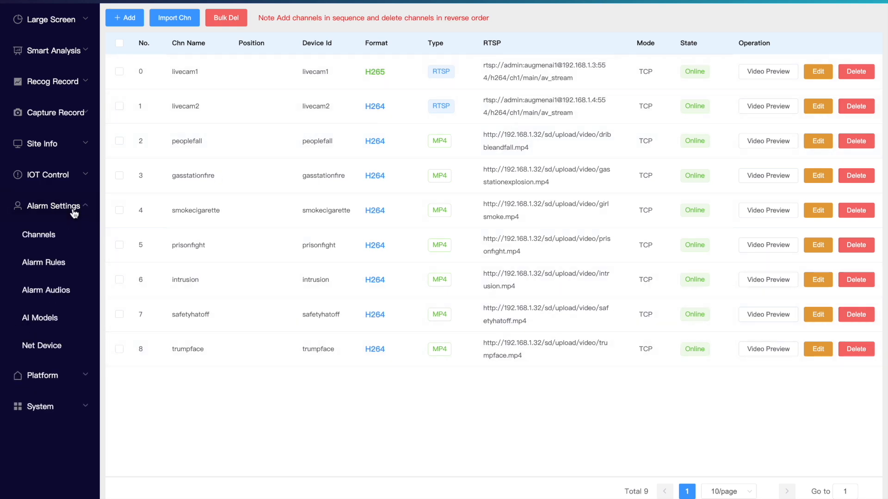
left_click(54, 264)
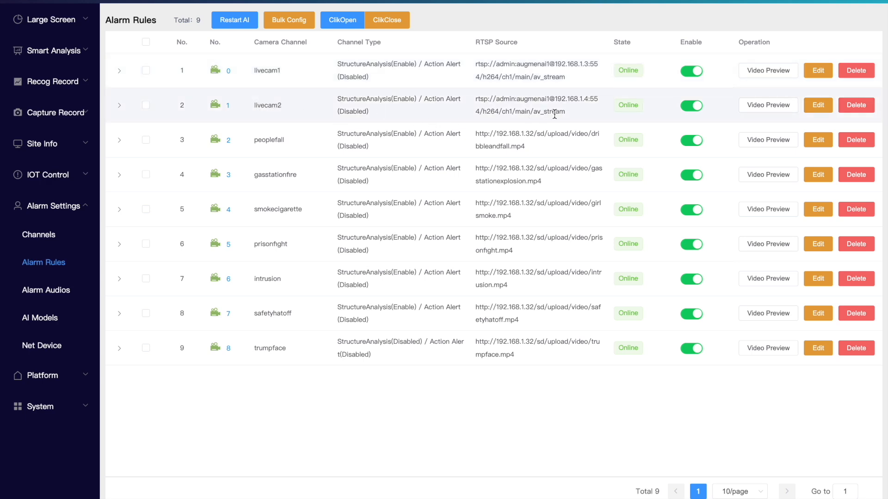
left_click(819, 106)
scroll(332, 331, "down", 1)
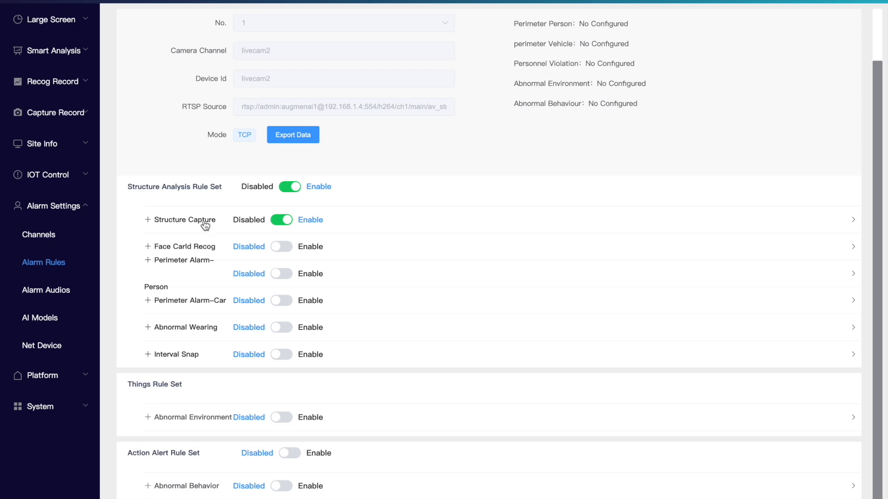
Step: Expand the Perimeter Alarm-Person rule and review its available alarm types without selecting one
left_click(198, 259)
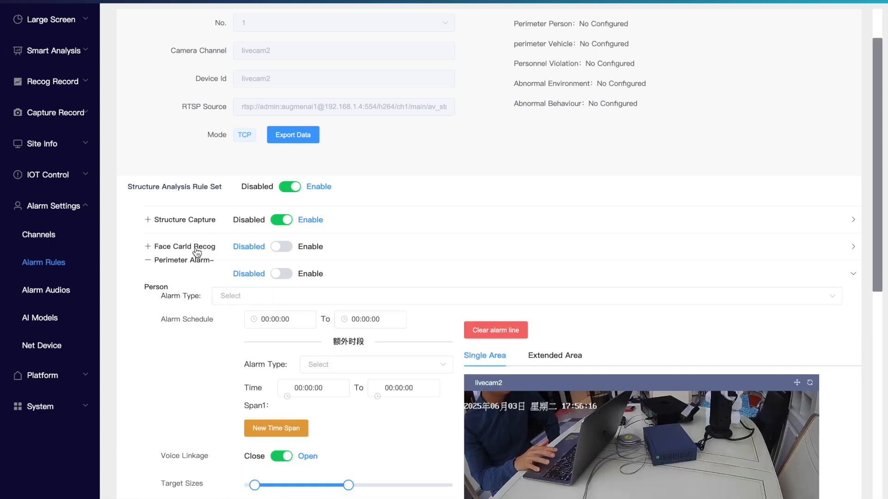
scroll(213, 324, "down", 3)
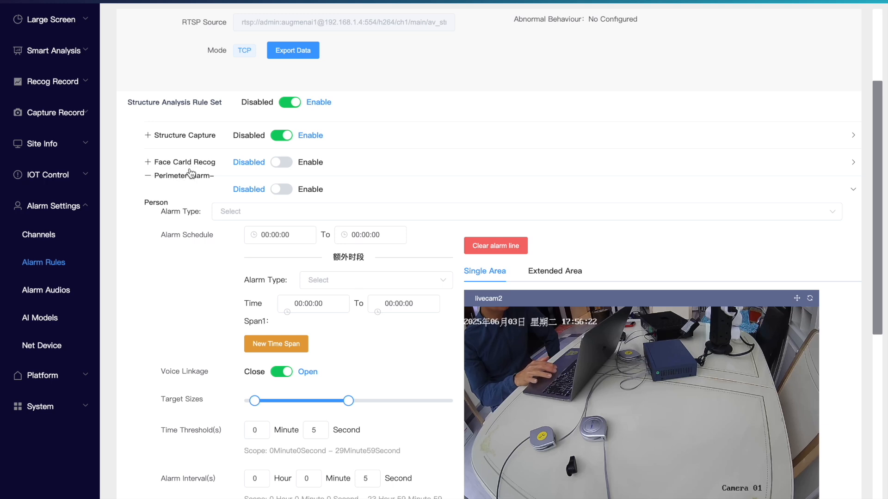
left_click(234, 213)
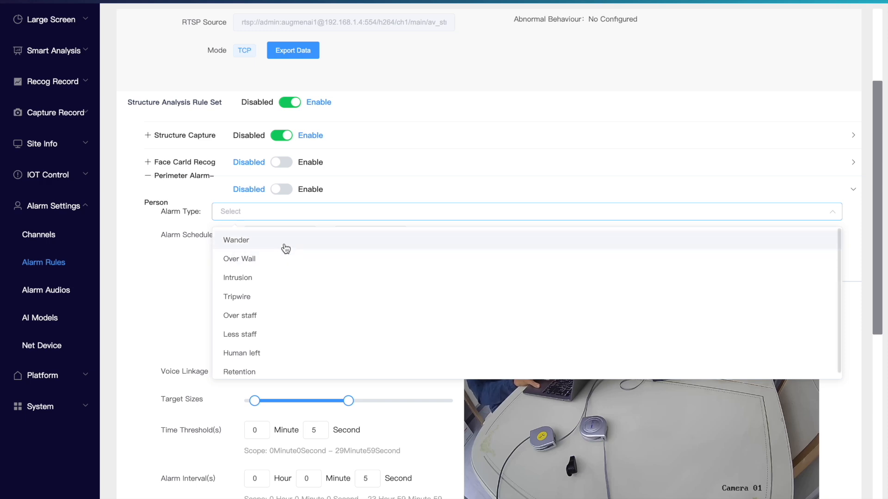
scroll(285, 359, "down", 1)
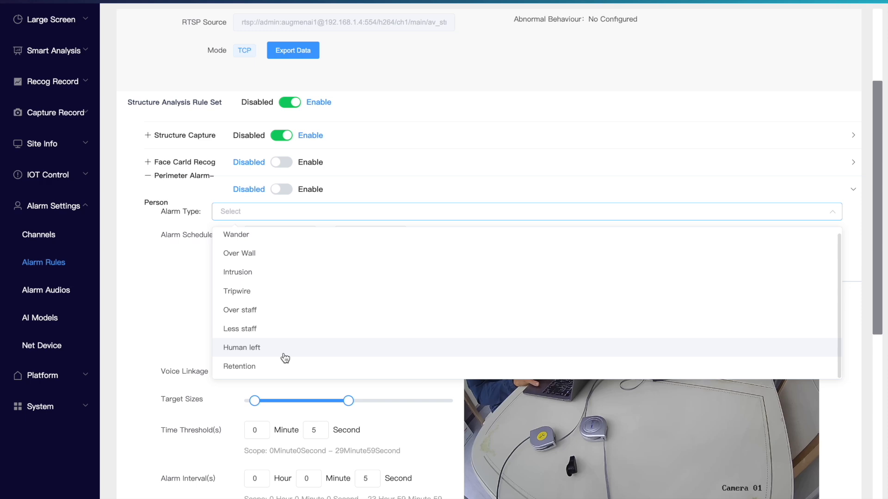
left_click(169, 298)
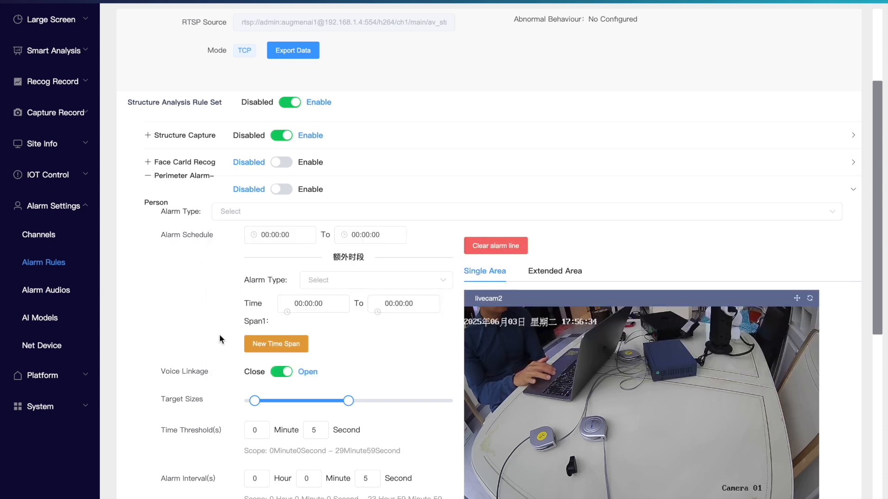
Step: Expand the Perimeter Alarm-Car rule and review its available alarm types without selecting one
scroll(219, 333, "down", 8)
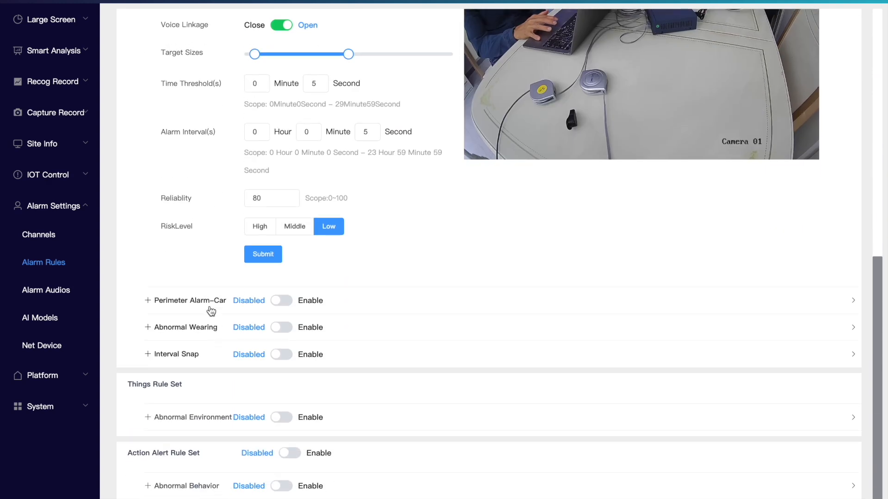
left_click(211, 311)
scroll(220, 367, "down", 3)
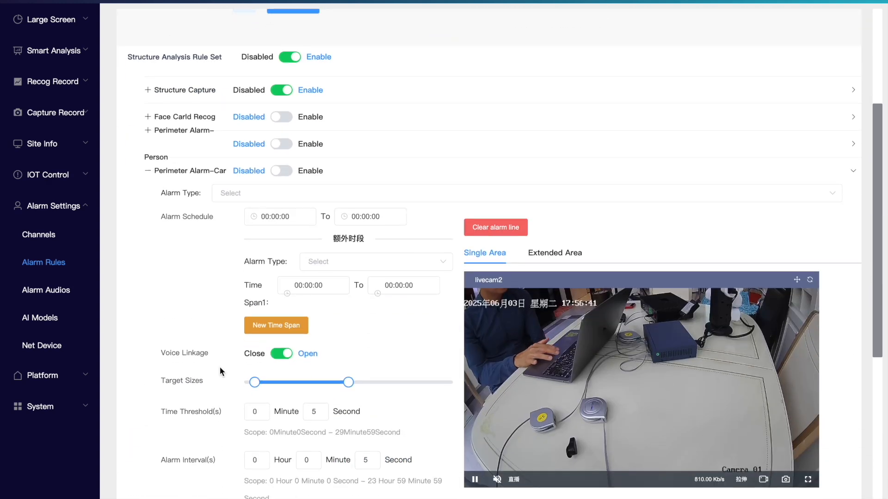
left_click(258, 198)
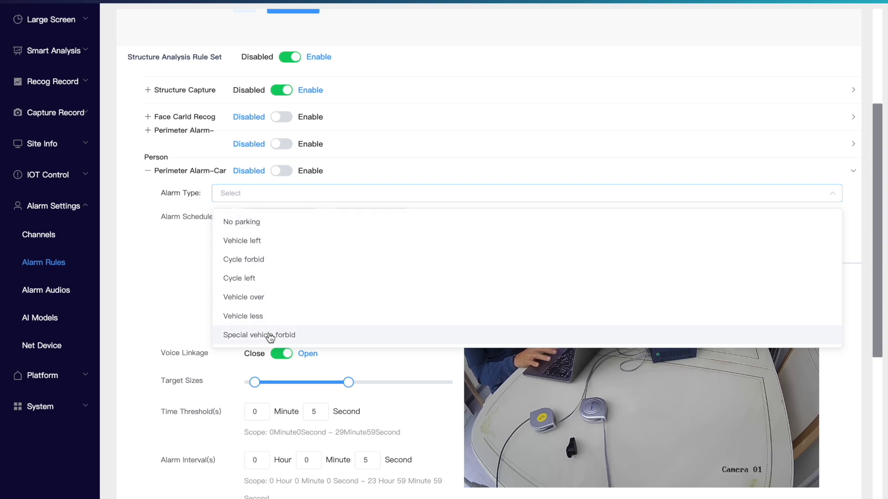
left_click(168, 303)
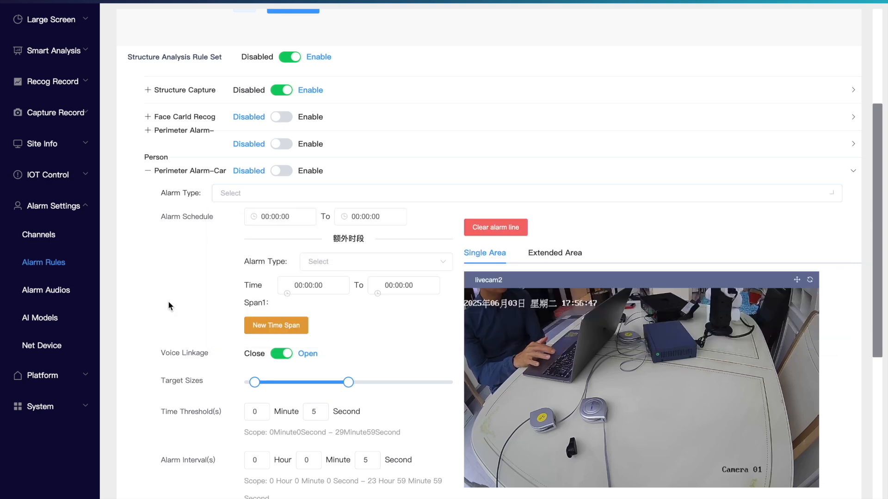
Step: Expand the Abnormal Wearing rule and review its available alarm types without selecting one
scroll(167, 304, "down", 4)
scroll(171, 310, "down", 3)
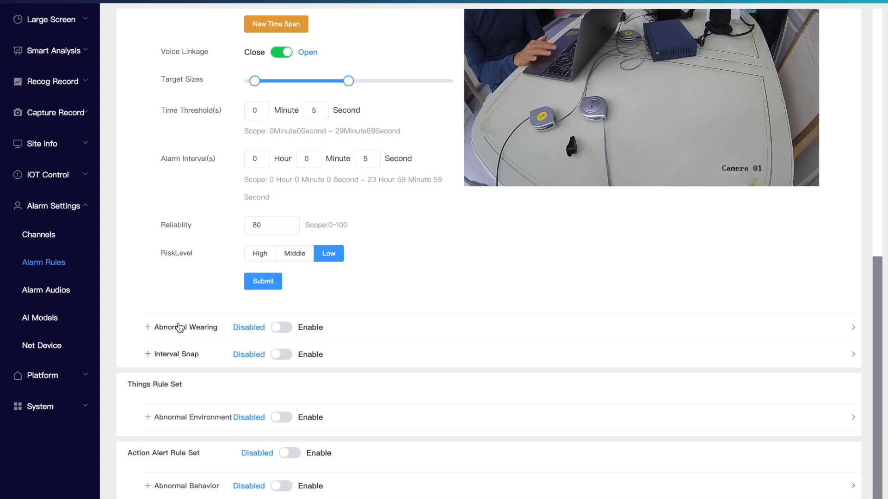
left_click(186, 328)
scroll(211, 394, "down", 3)
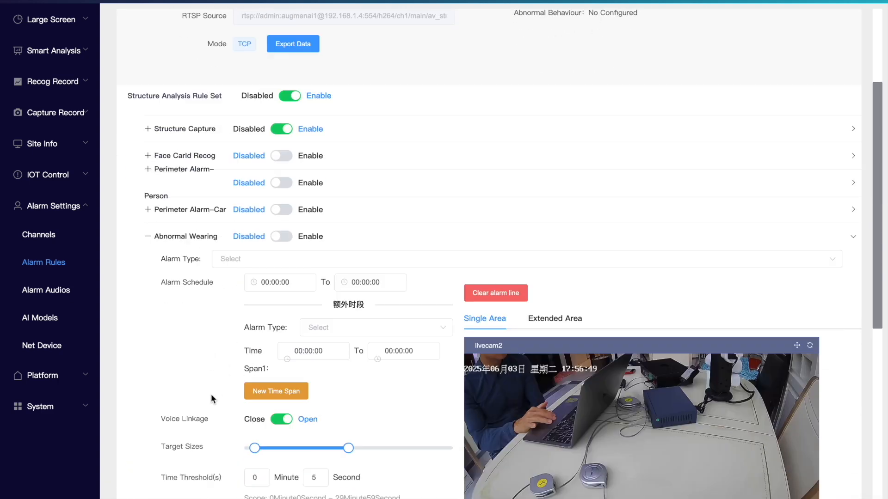
left_click(254, 188)
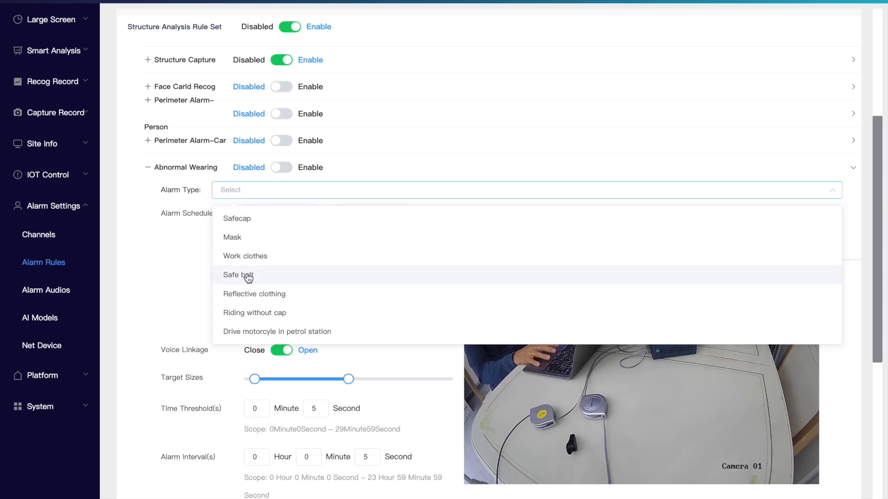
left_click(187, 268)
Step: Expand the Interval Snap rule and examine its schedule, capture interval and original snapshot settings
scroll(192, 368, "down", 6)
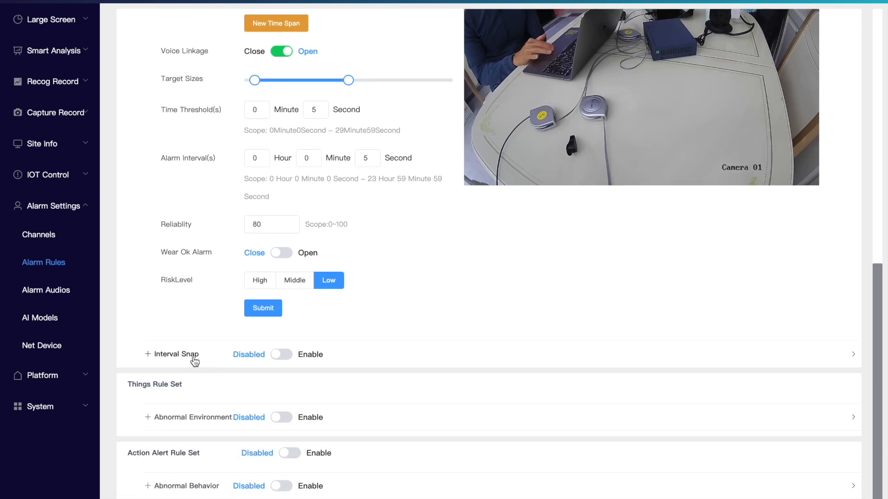
left_click(193, 356)
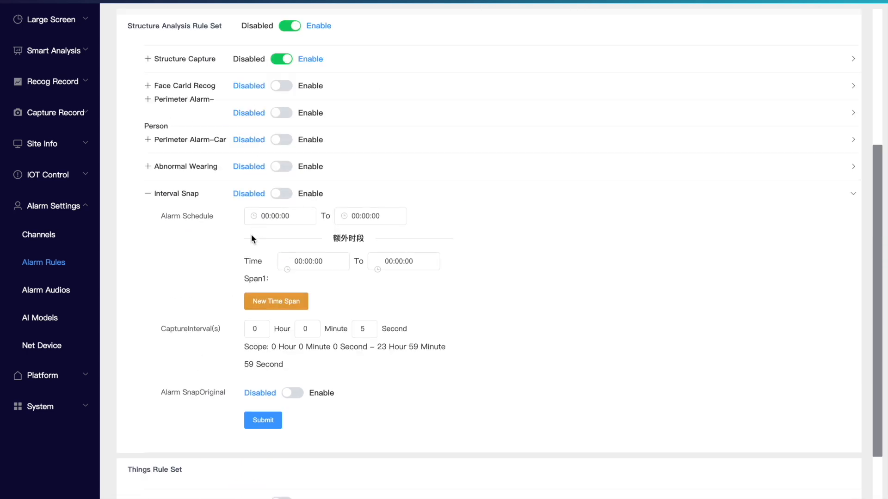
scroll(251, 235, "up", 1)
scroll(251, 235, "down", 1)
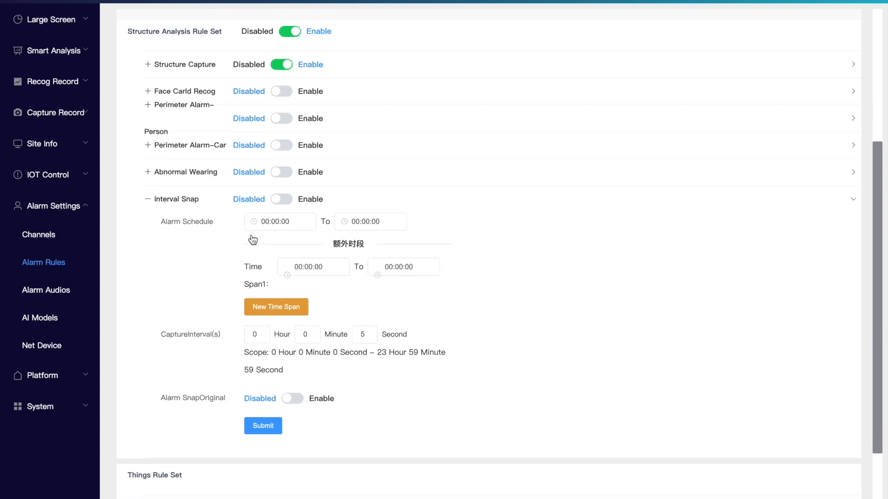
scroll(252, 238, "down", 2)
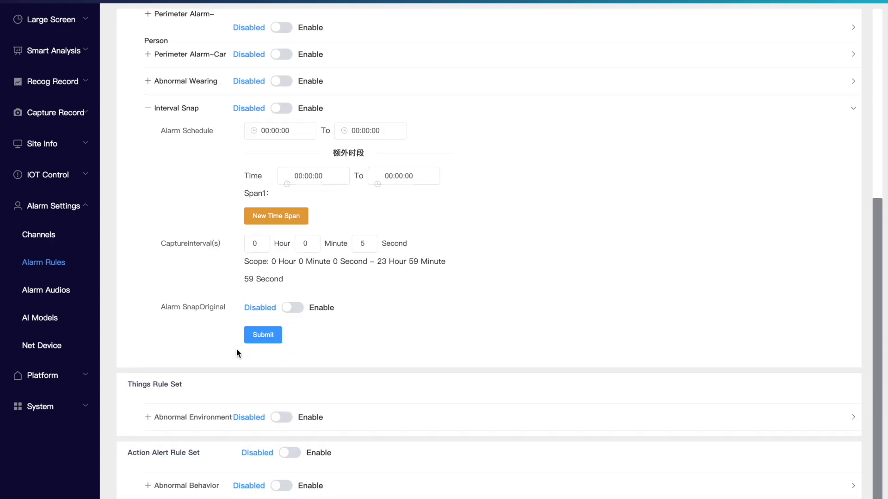
Step: Expand the Abnormal Environment rule in the Things Rule Set and review its available alarm types
left_click(200, 417)
scroll(201, 419, "down", 1)
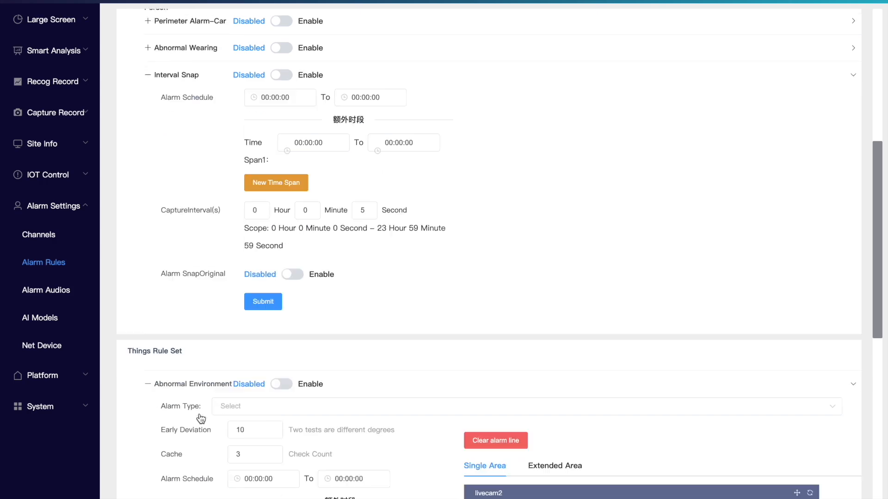
scroll(200, 419, "down", 3)
left_click(248, 286)
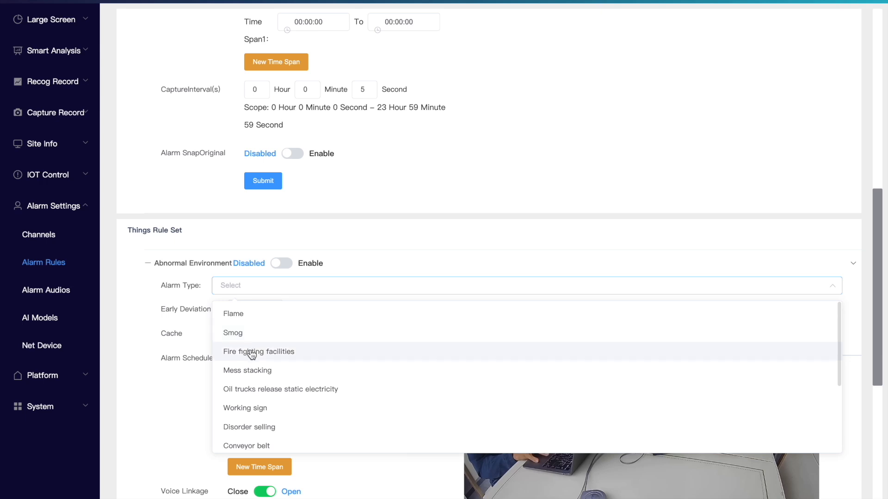
left_click(168, 381)
Step: Expand the Abnormal Behavior rule in the Action Alert Rule Set and review its alarm types and settings
scroll(165, 407, "down", 3)
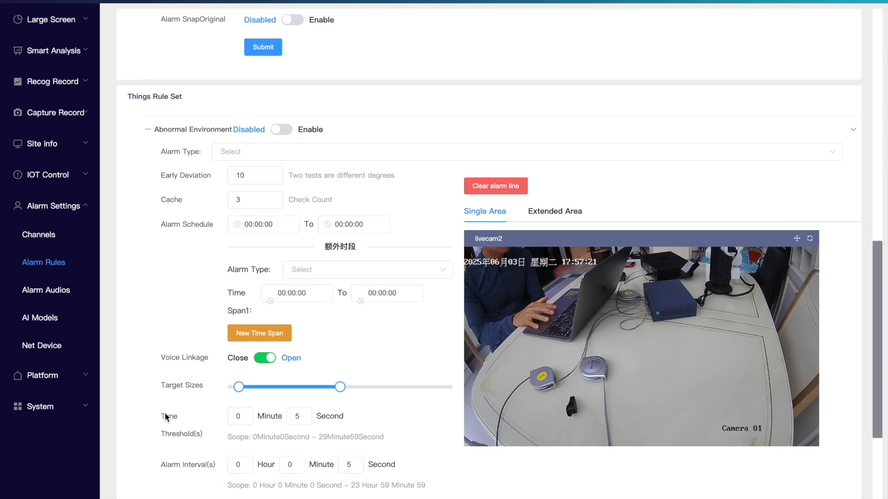
scroll(166, 415, "down", 4)
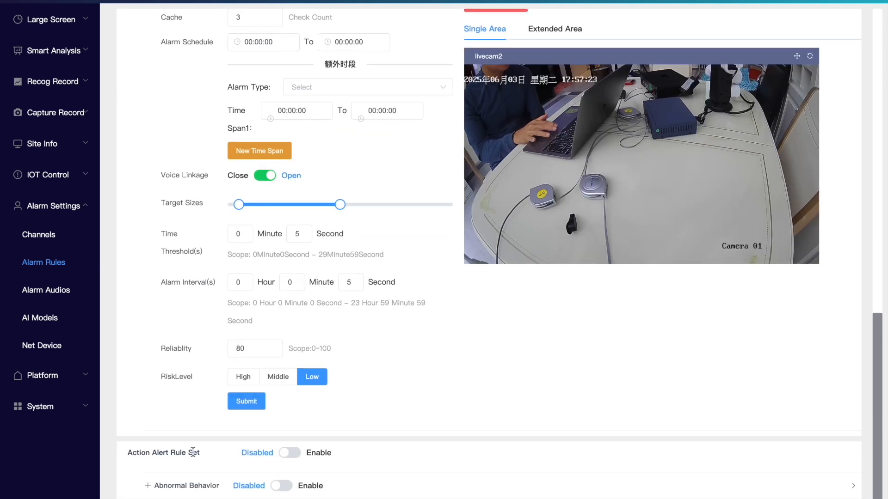
left_click(206, 487)
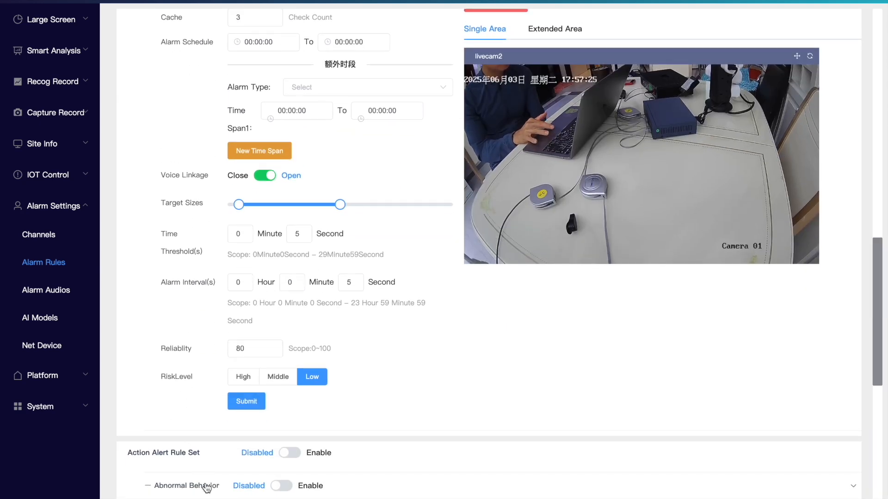
scroll(254, 418, "down", 6)
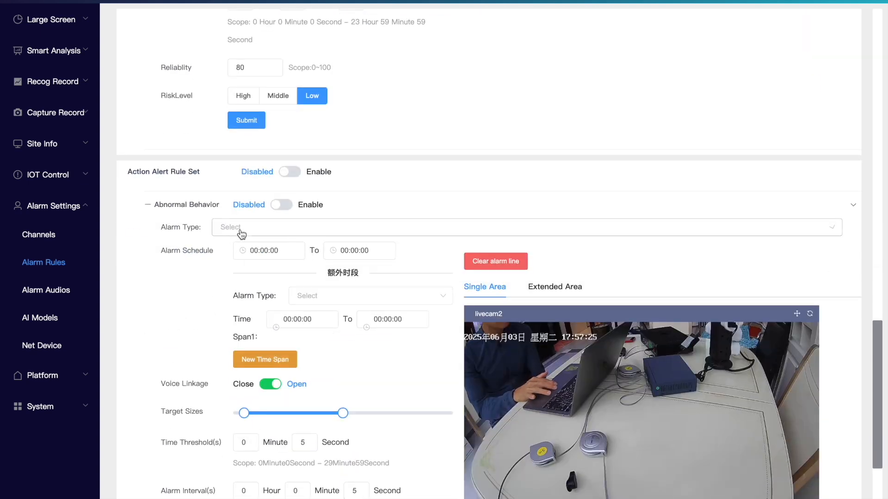
left_click(241, 229)
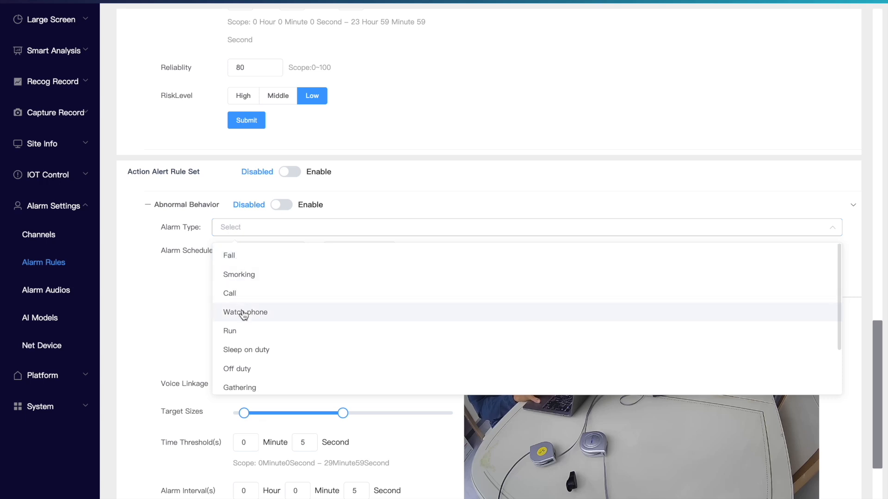
left_click(182, 315)
scroll(193, 376, "down", 3)
scroll(192, 377, "up", 2)
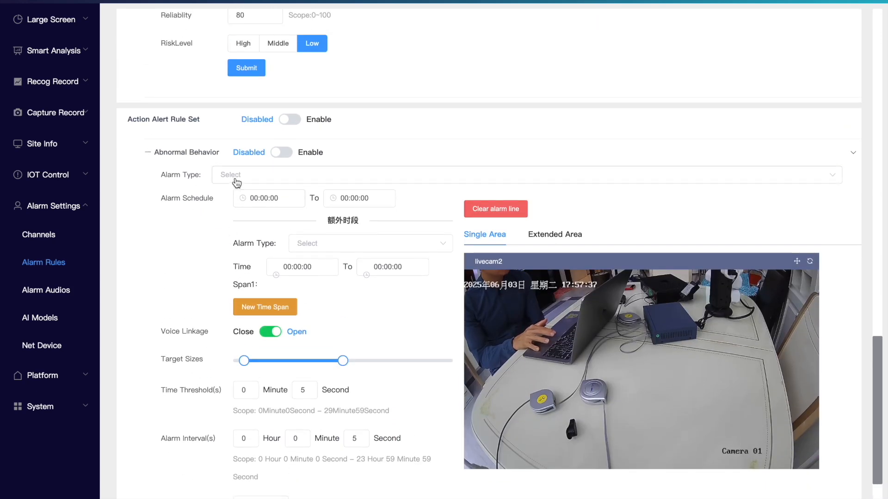
Step: Set the Abnormal Behavior alarm type to Fall for livecam2 and submit the rule
left_click(235, 180)
left_click(238, 206)
left_click(194, 217)
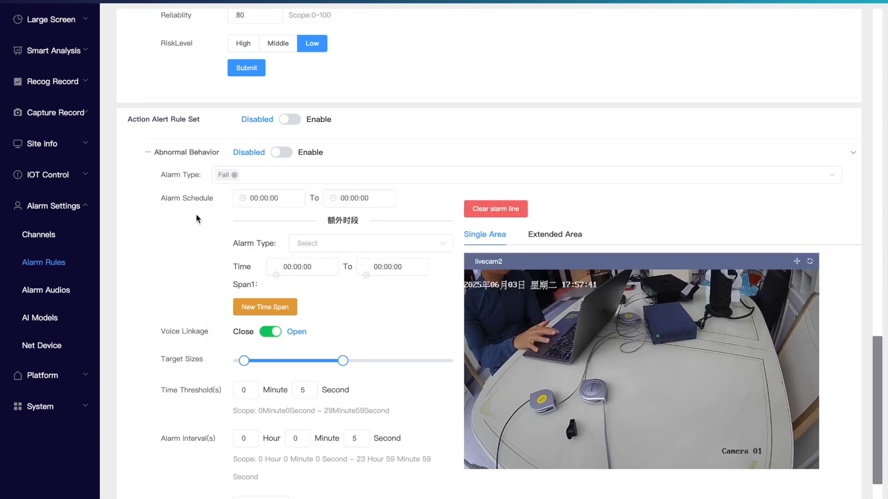
scroll(210, 230, "down", 2)
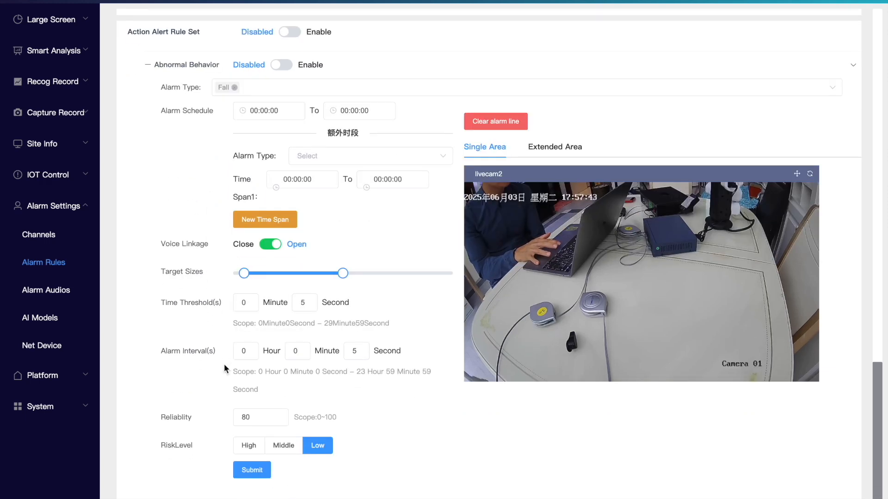
left_click(253, 477)
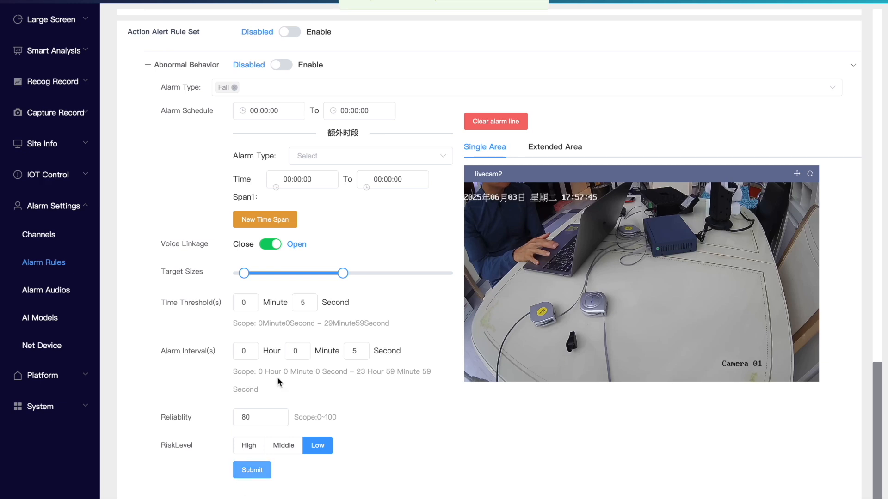
Step: Leave livecam2's station editing page and return to the Alarm Rules list
scroll(305, 234, "up", 2)
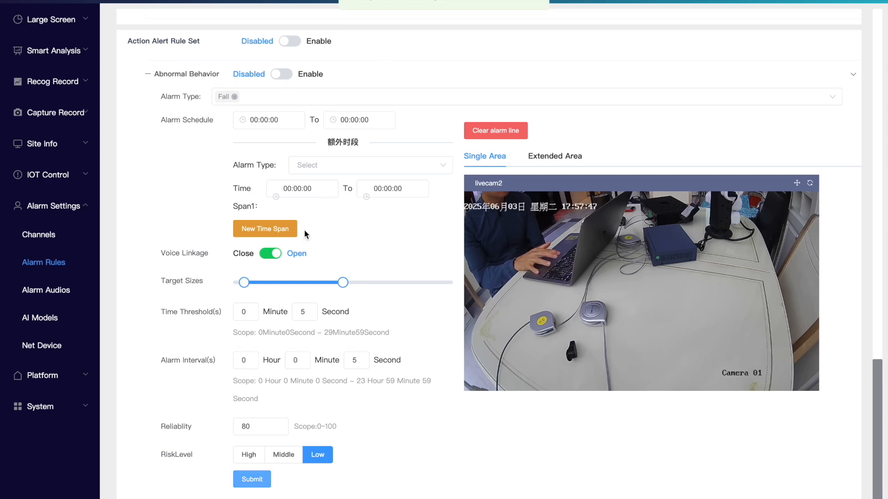
scroll(304, 229, "up", 15)
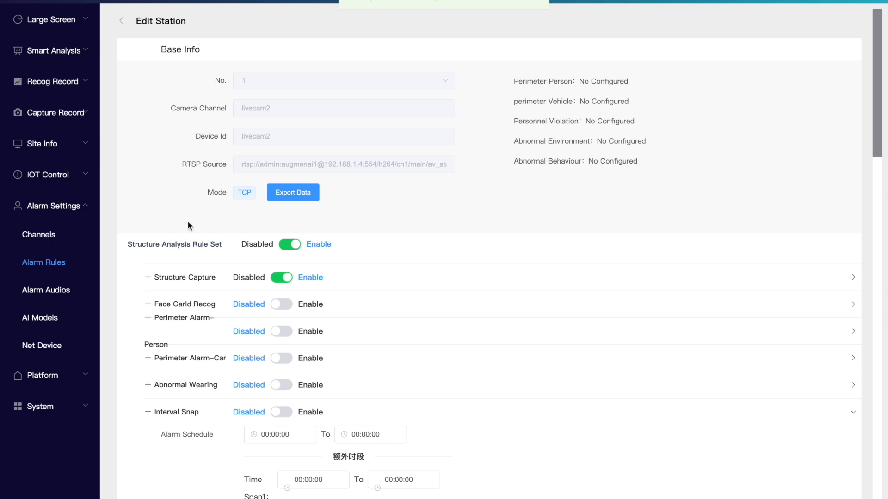
left_click(51, 263)
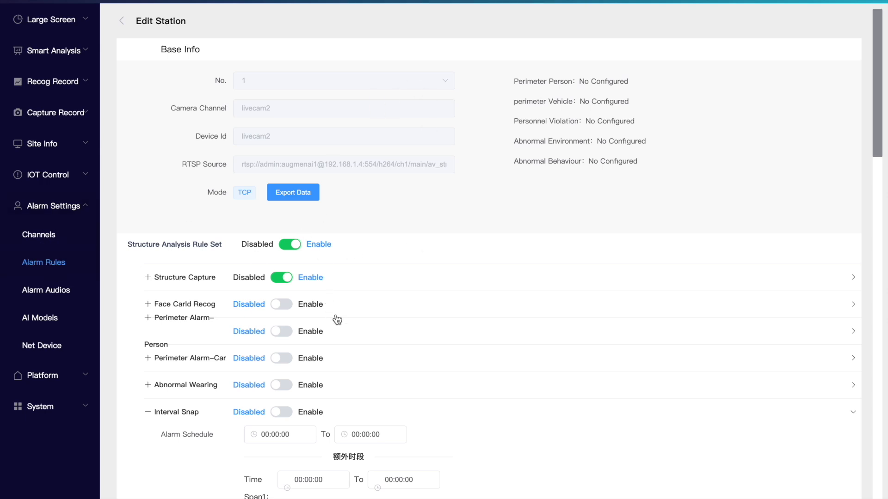
left_click(39, 263)
left_click(123, 26)
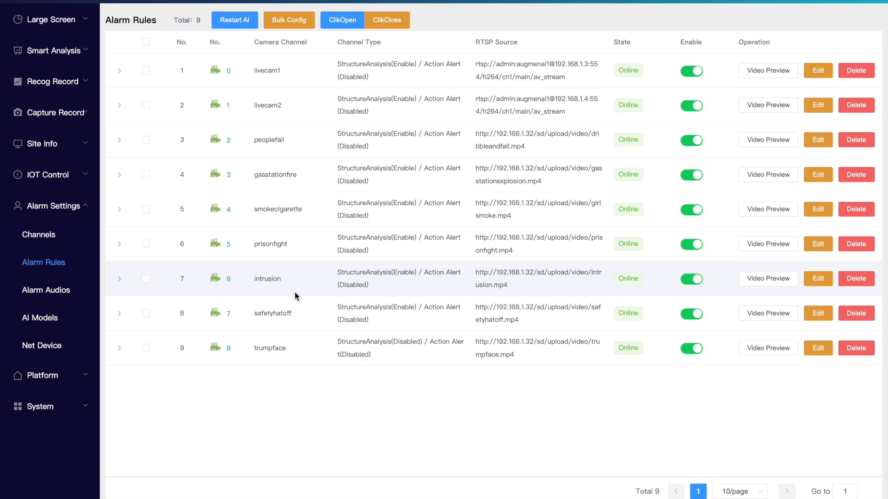
Step: Go to the System Status page and reboot the device, confirming the restart
left_click(69, 407)
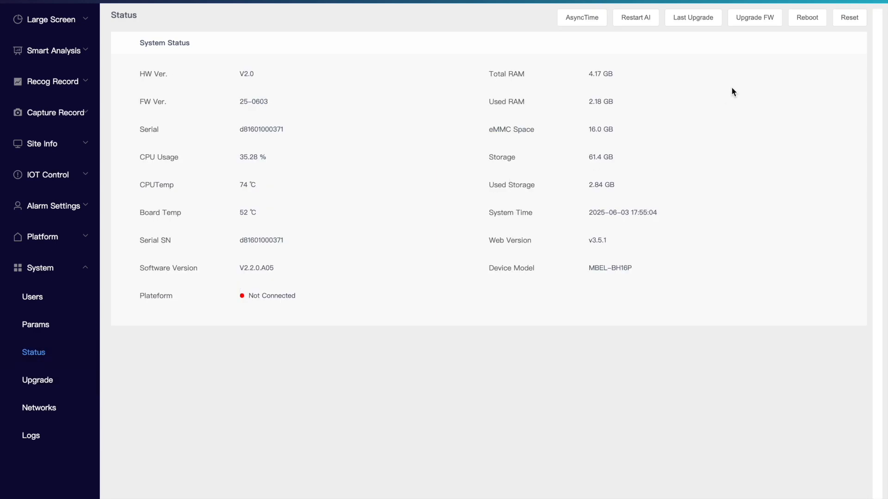
left_click(807, 19)
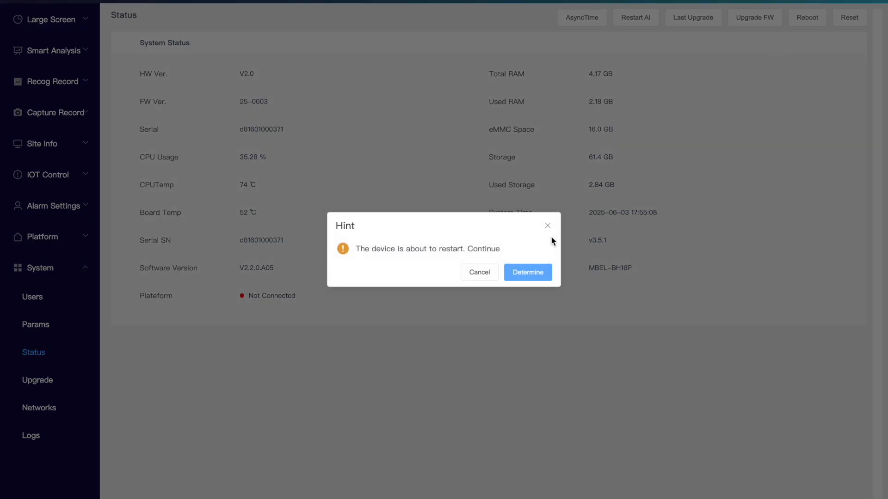
left_click(535, 275)
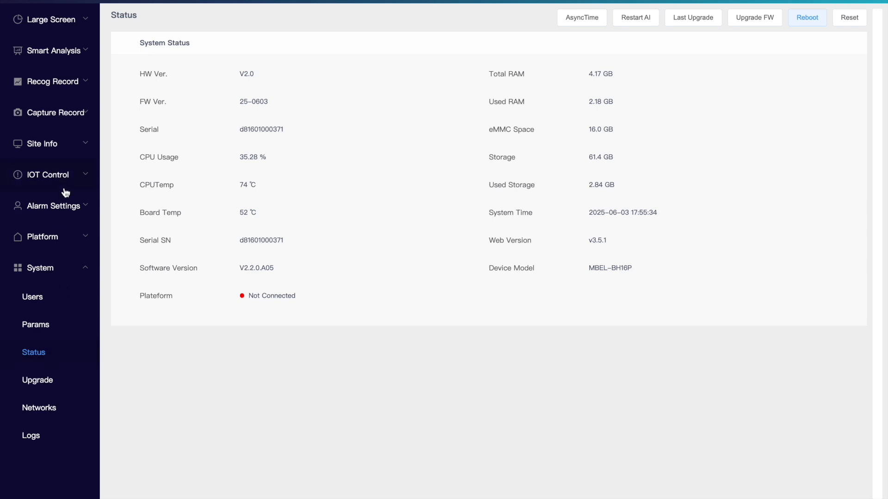
Step: Open the AI Video view in Smart Analysis and check the available screen layouts, keeping 9 Screen
left_click(54, 50)
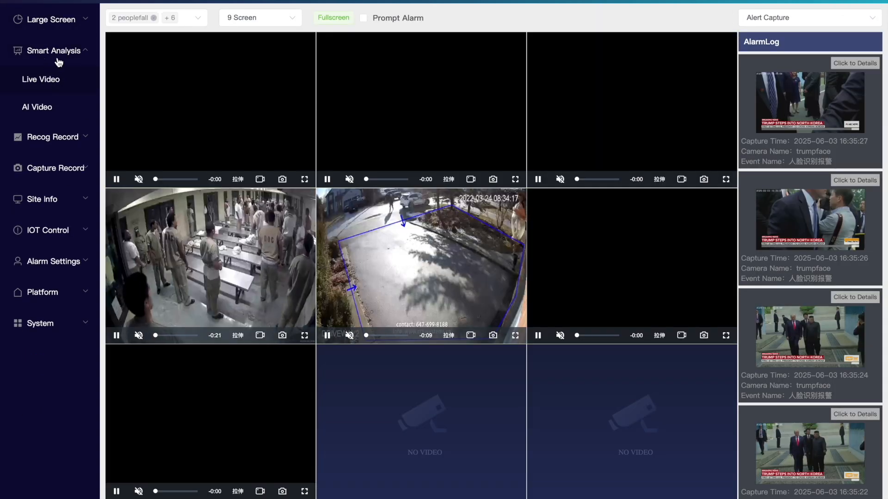
left_click(47, 110)
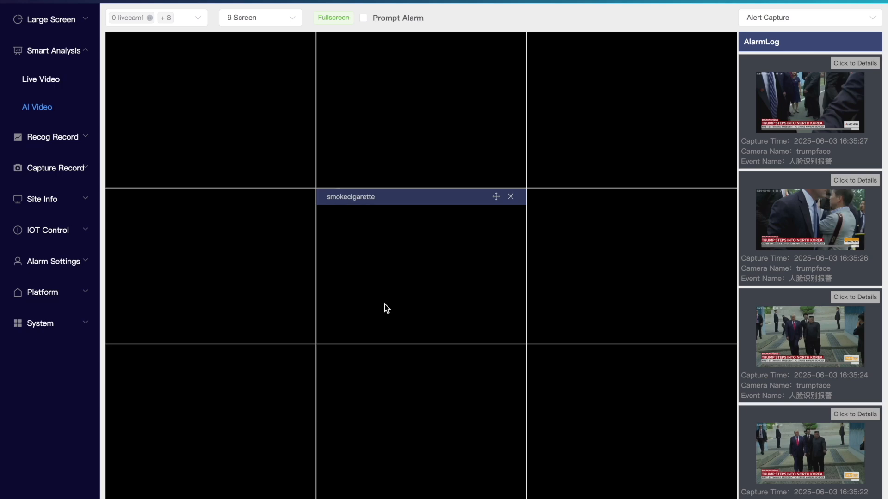
left_click(251, 26)
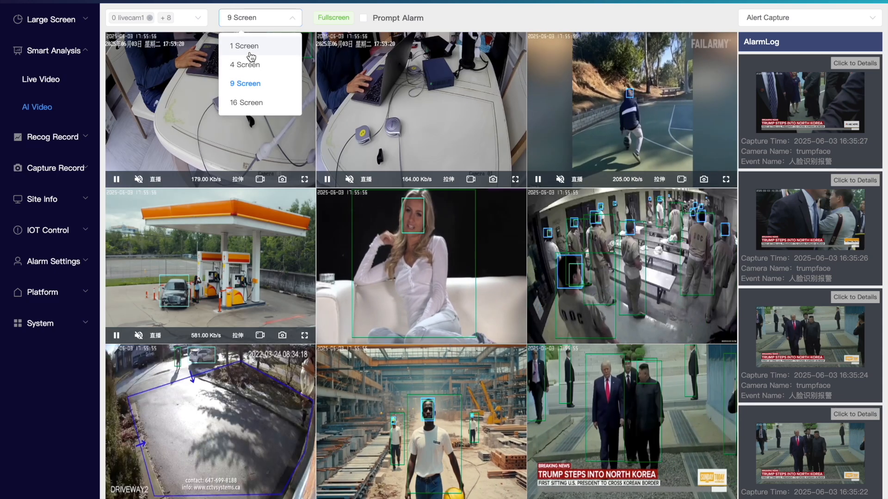
left_click(259, 1)
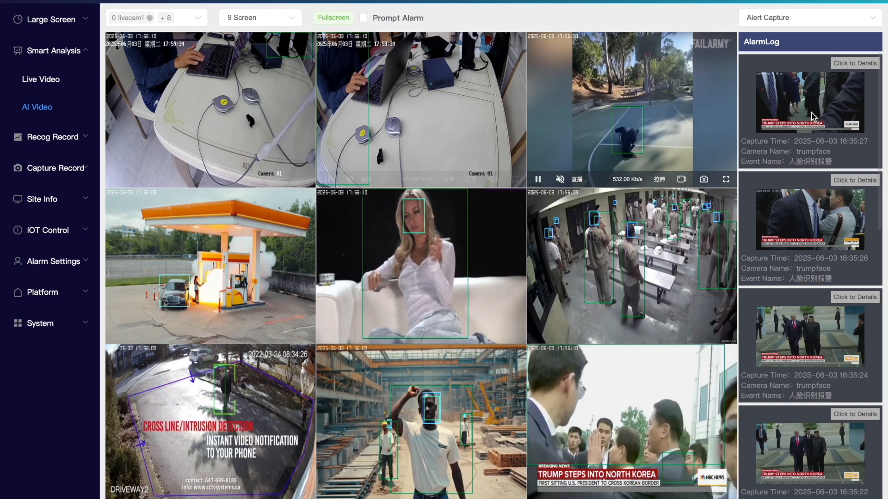
Step: View the smokecigarette stream in full screen, then return to the grid and examine the AI detections across the camera streams
double_click(417, 262)
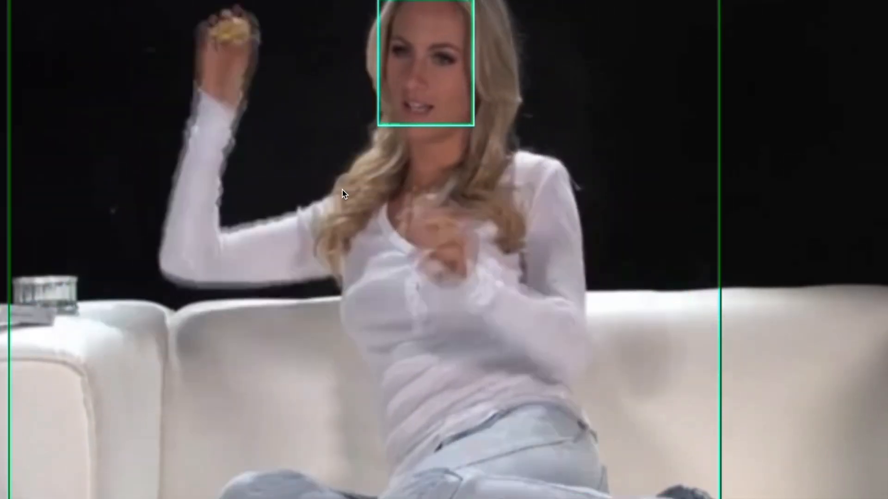
double_click(343, 194)
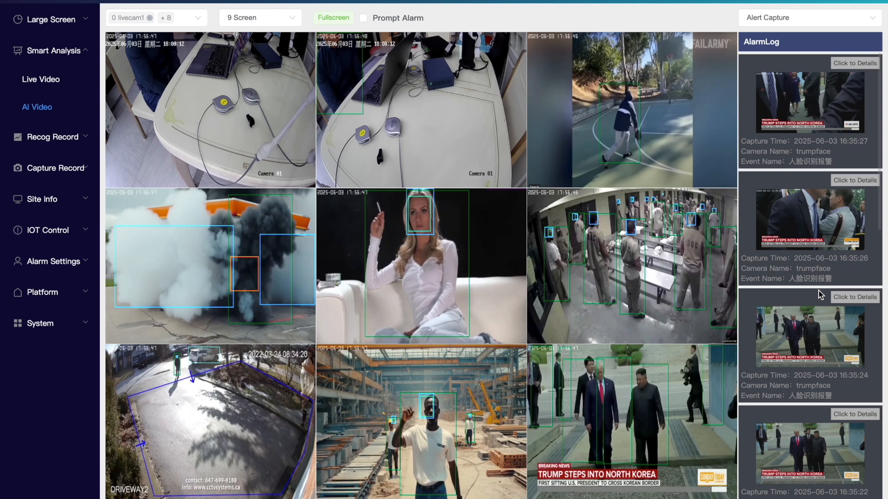
mouse_move(618, 283)
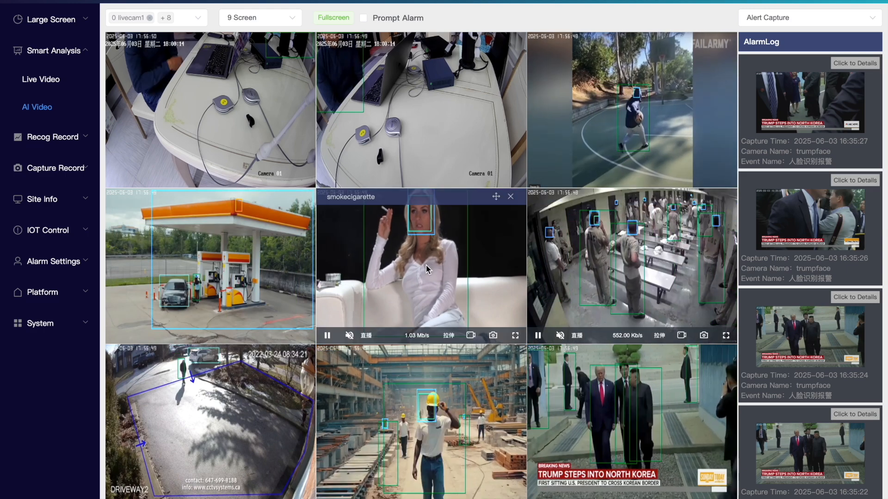
mouse_move(275, 305)
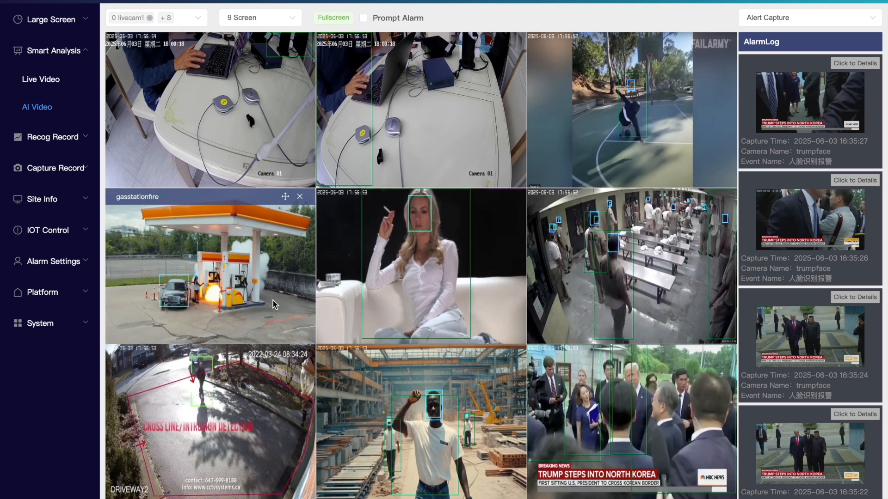
mouse_move(378, 147)
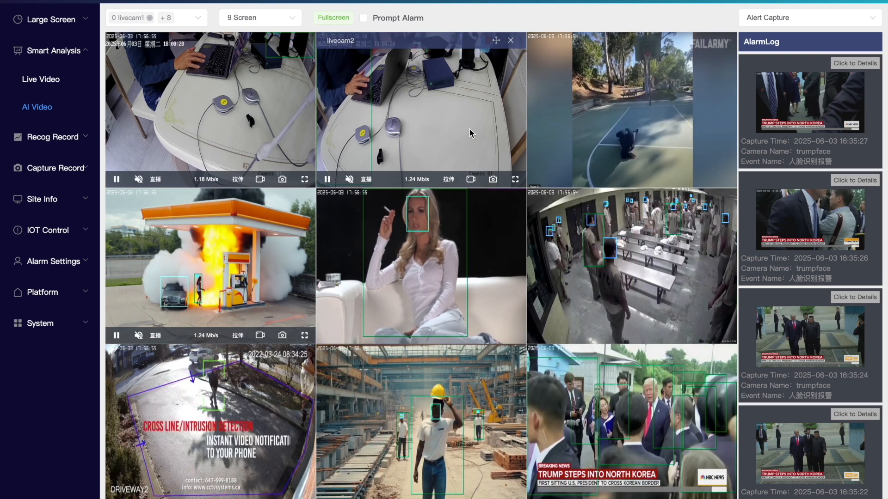